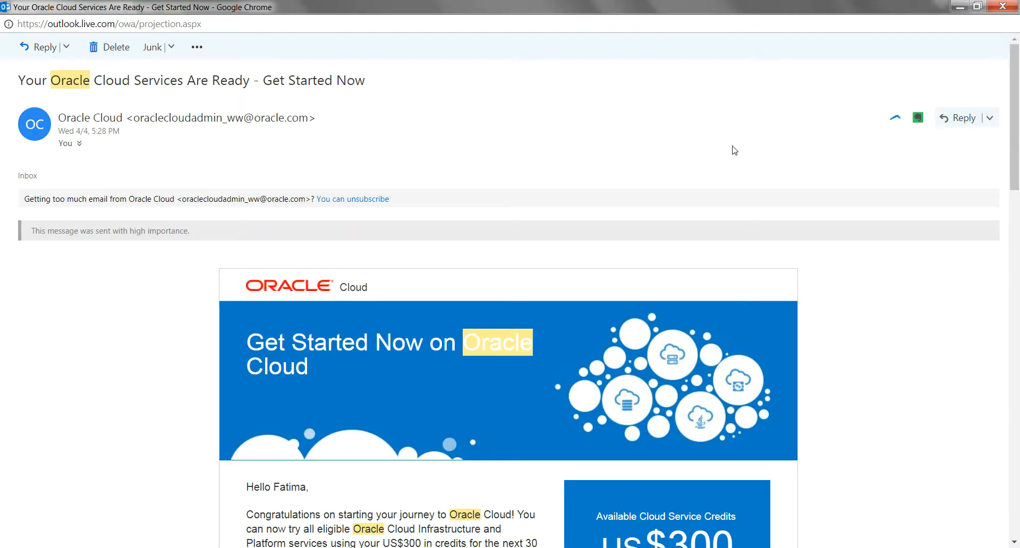
- Scroll the Oracle Cloud welcome email down to its Access Details for My Services section
{"action": "left_click_drag", "start_coordinate": [1016, 130], "coordinate": [1018, 287]}
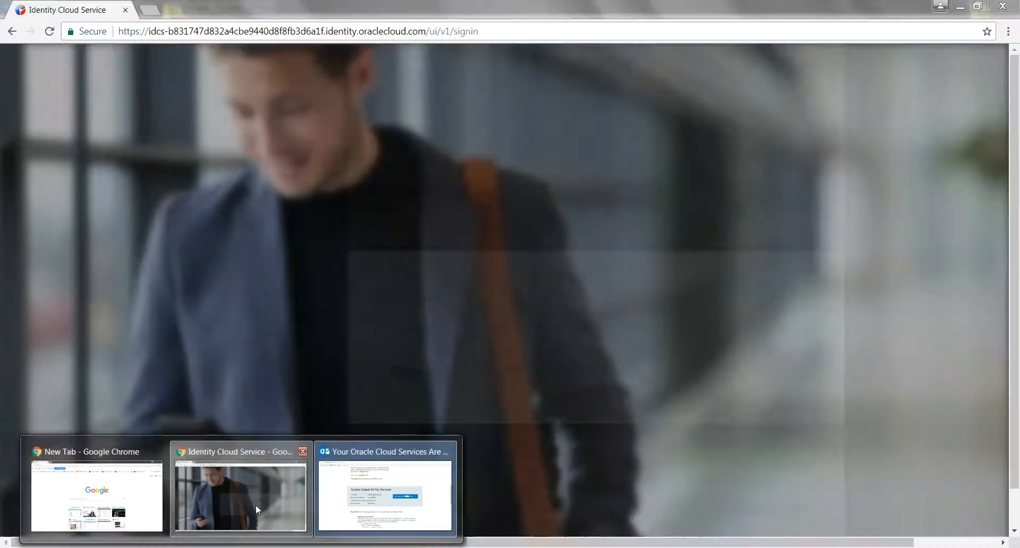
- Sign in to Oracle Identity Cloud Service with the account user name and temporary password
{"action": "left_click", "coordinate": [256, 505]}
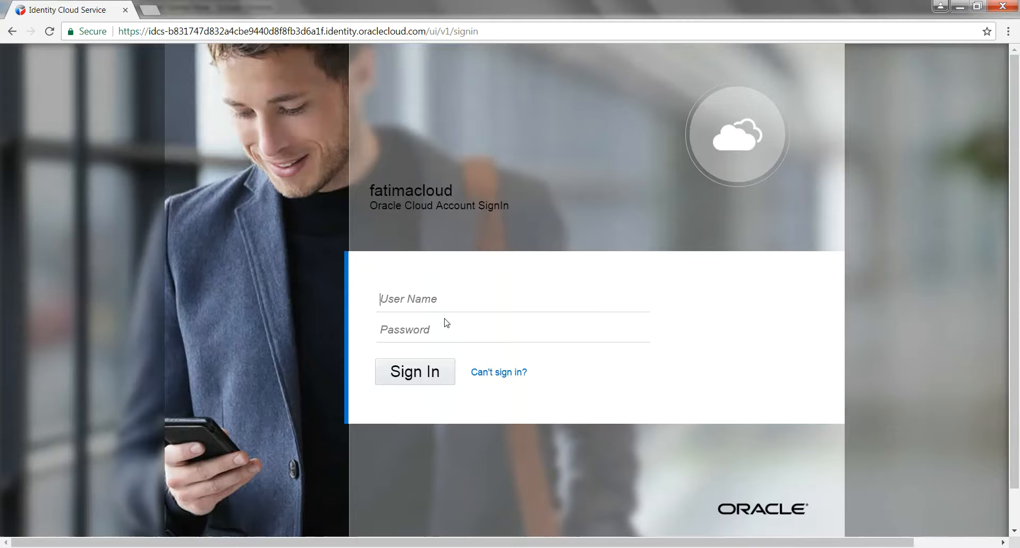
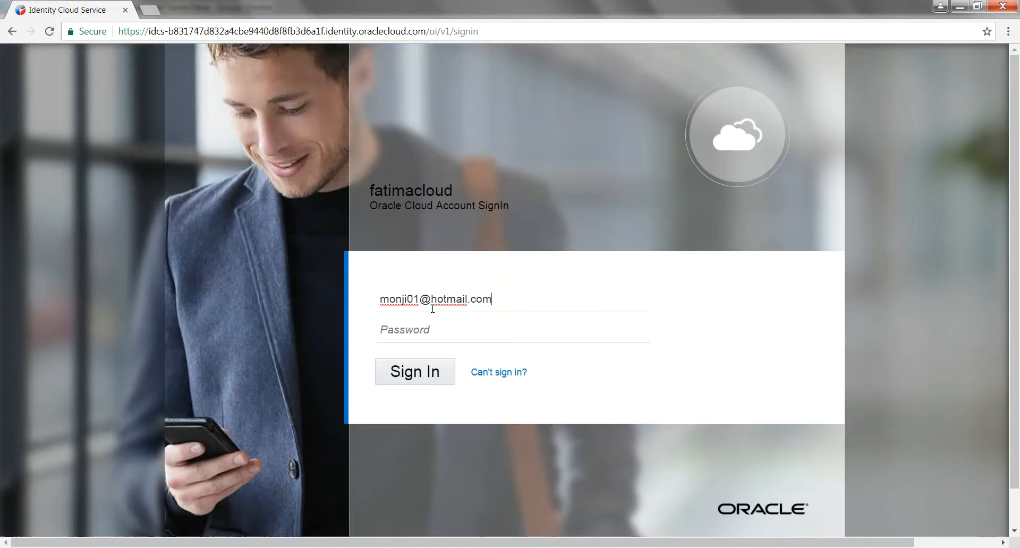
{"action": "key", "text": "Tab"}
{"action": "type", "text": "••••••••"}
{"action": "key", "text": "Return"}
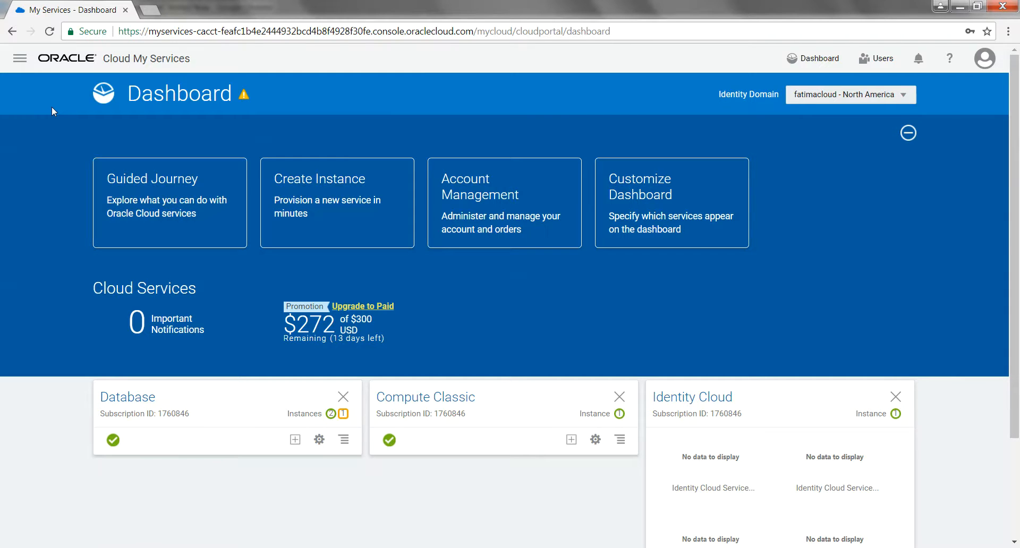
- Go to Services > Database and choose Create Instance on the instances page
{"action": "left_click", "coordinate": [20, 59]}
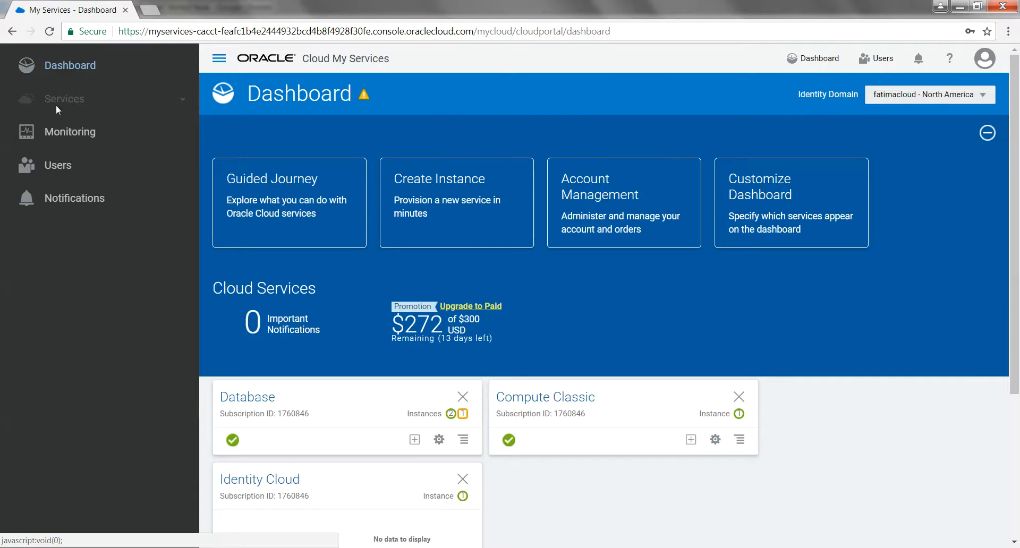
{"action": "left_click", "coordinate": [73, 103]}
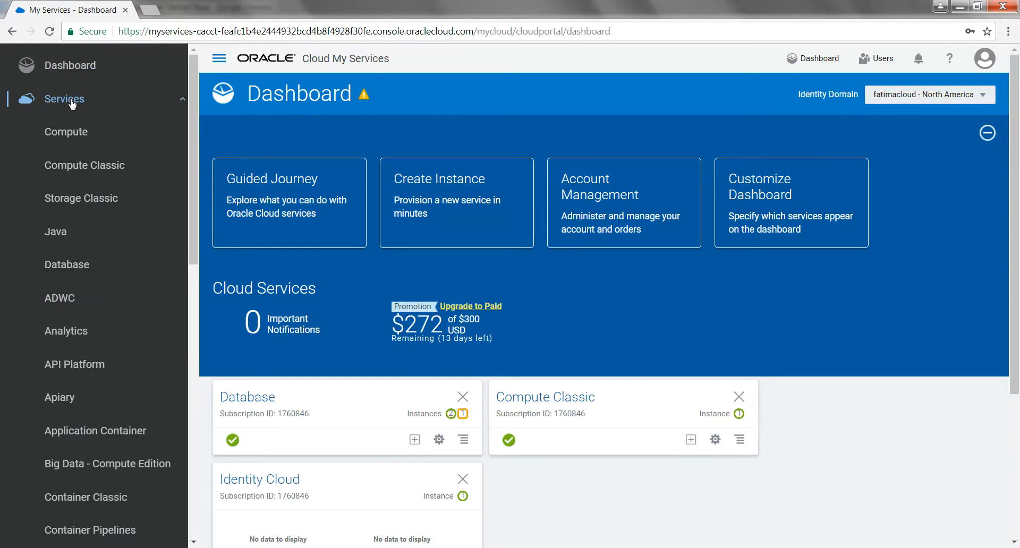
{"action": "left_click", "coordinate": [73, 266]}
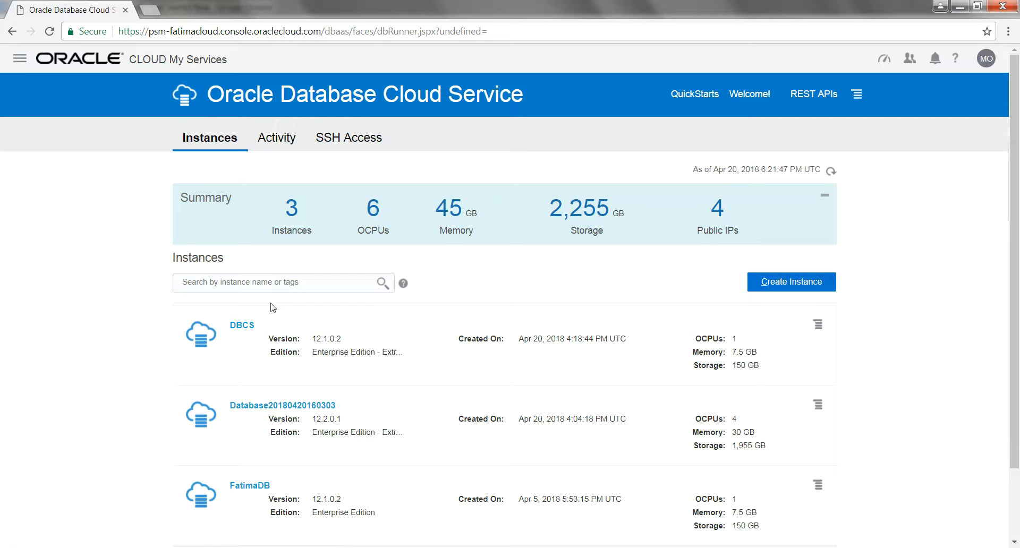
{"action": "scroll", "coordinate": [732, 346], "scroll_direction": "down", "scroll_amount": 3}
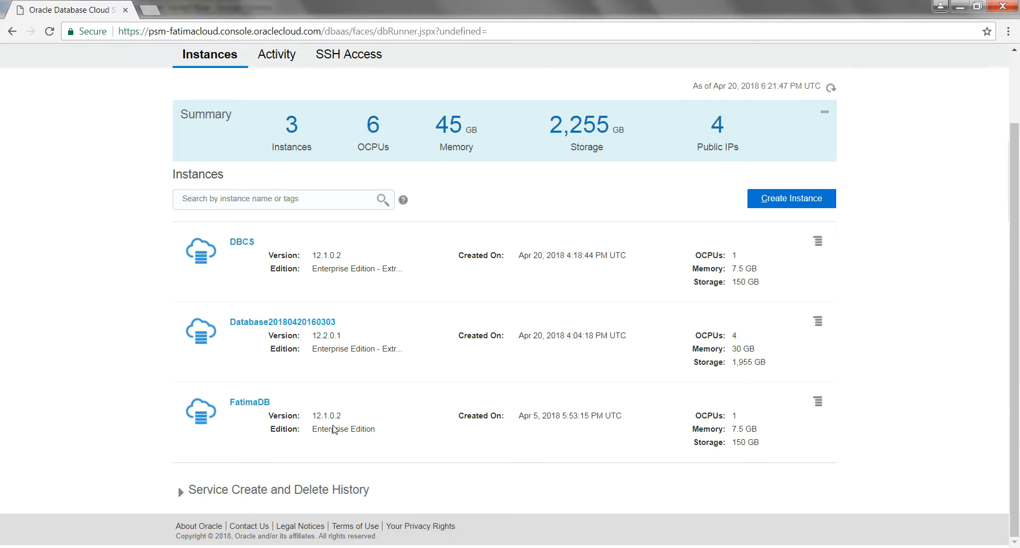
{"action": "left_click", "coordinate": [792, 199]}
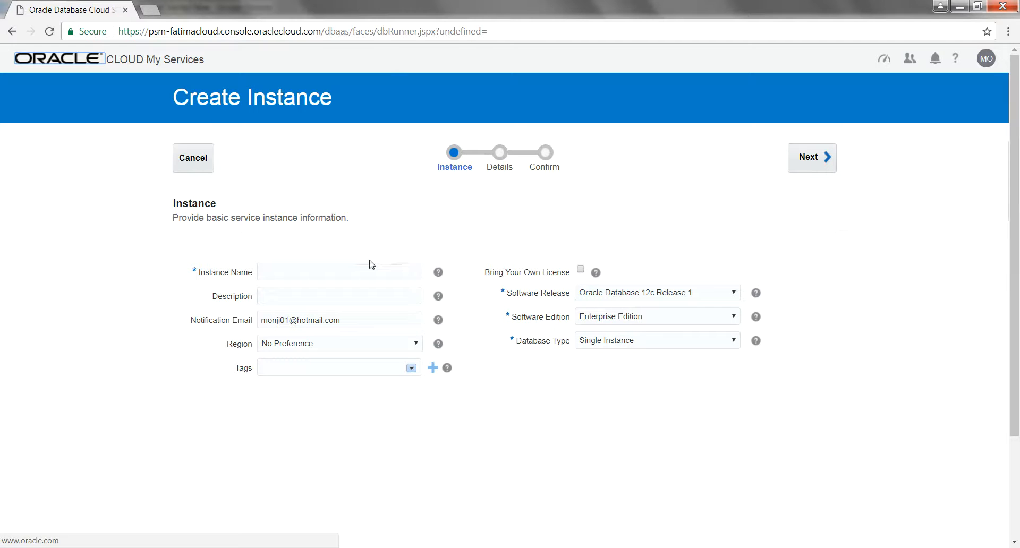
- Name the instance DBCS1 and give it the description 'Database'
{"action": "left_click", "coordinate": [295, 277]}
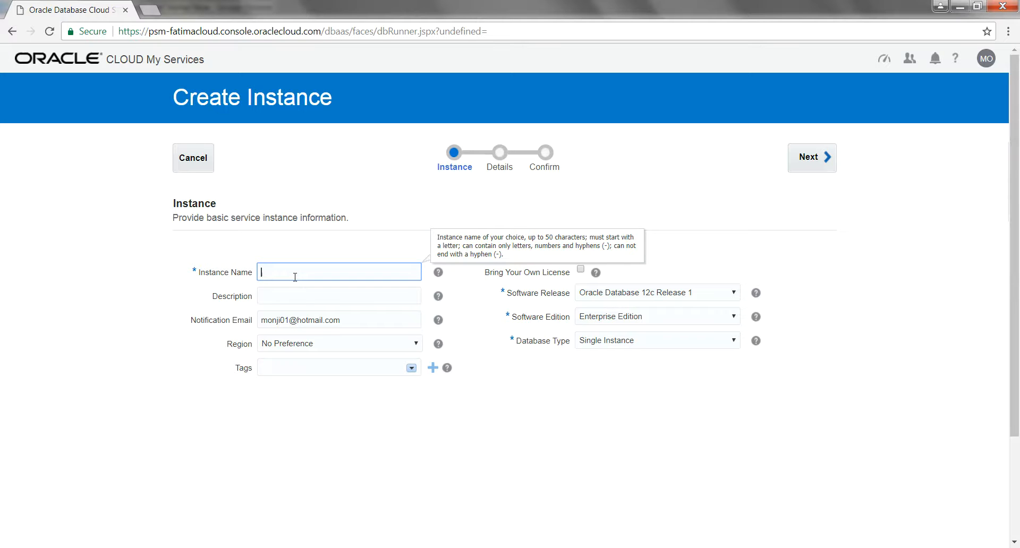
{"action": "type", "text": "DBCS"}
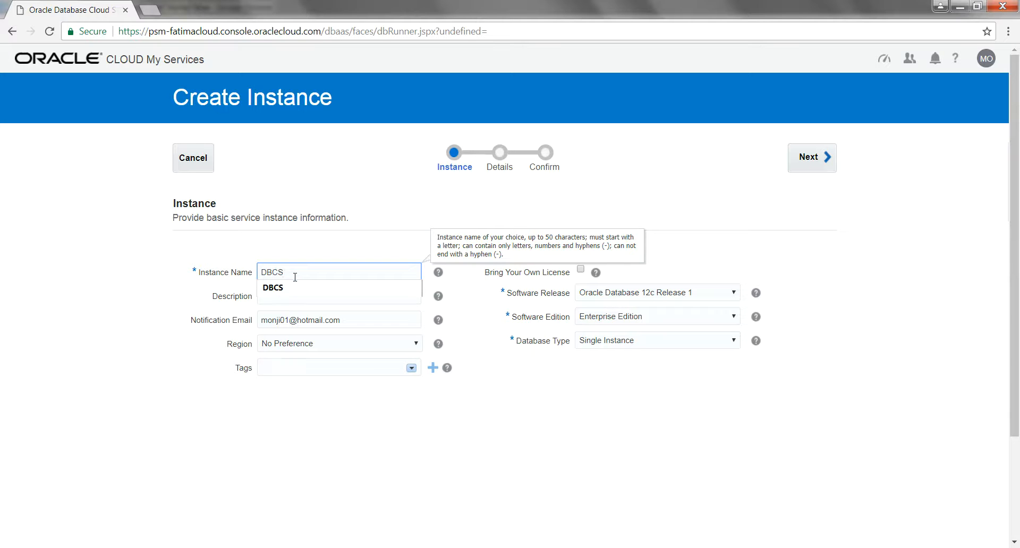
{"action": "type", "text": "1"}
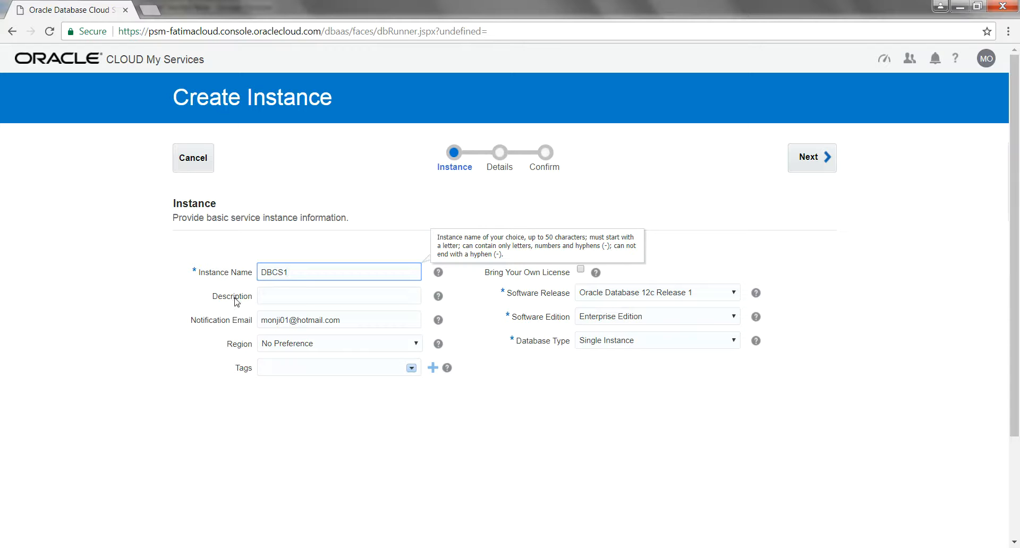
{"action": "left_click", "coordinate": [308, 301]}
{"action": "type", "text": "Dtaab"}
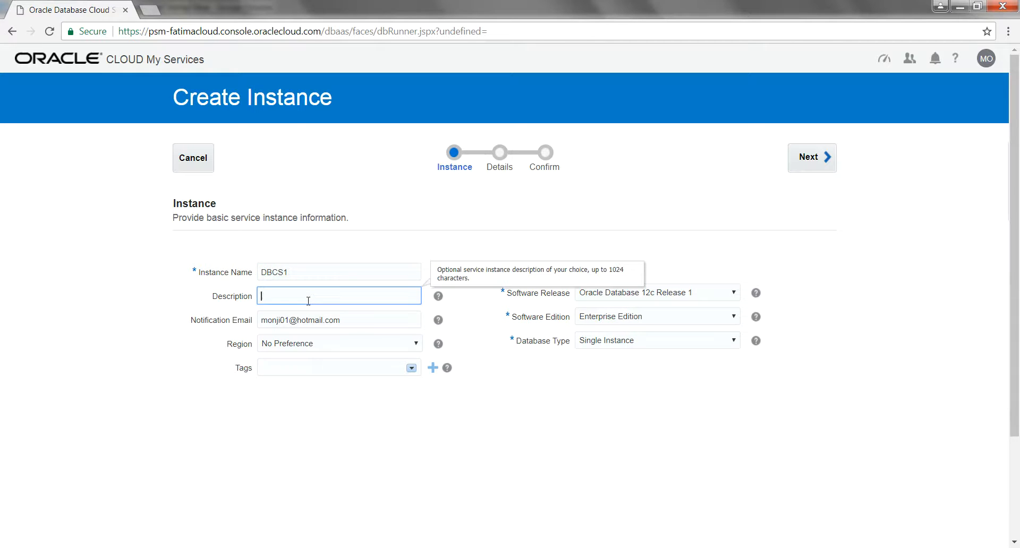
{"action": "key", "text": "BackSpace"}
{"action": "key", "text": "BackSpace"}
{"action": "type", "text": "atabase"}
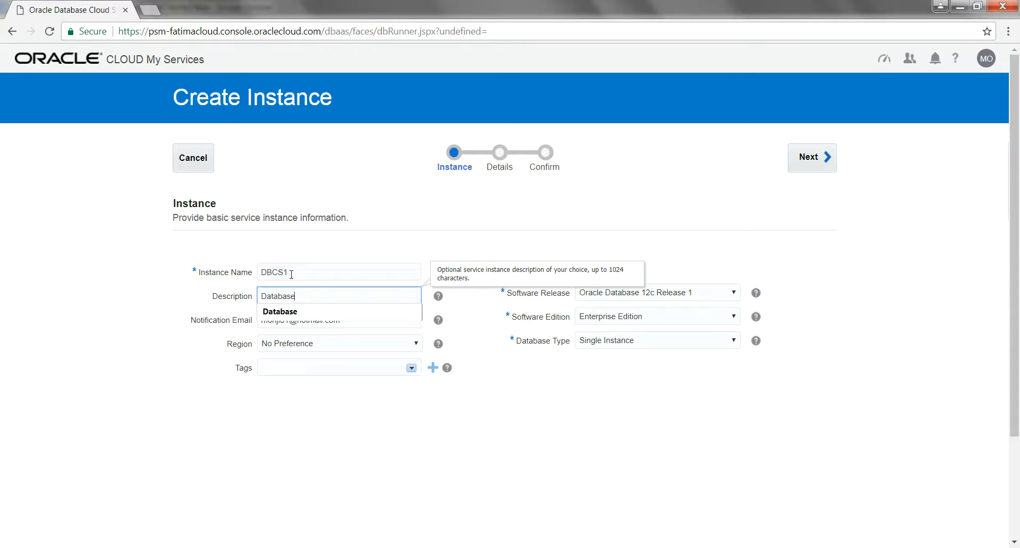
{"action": "left_click", "coordinate": [129, 346]}
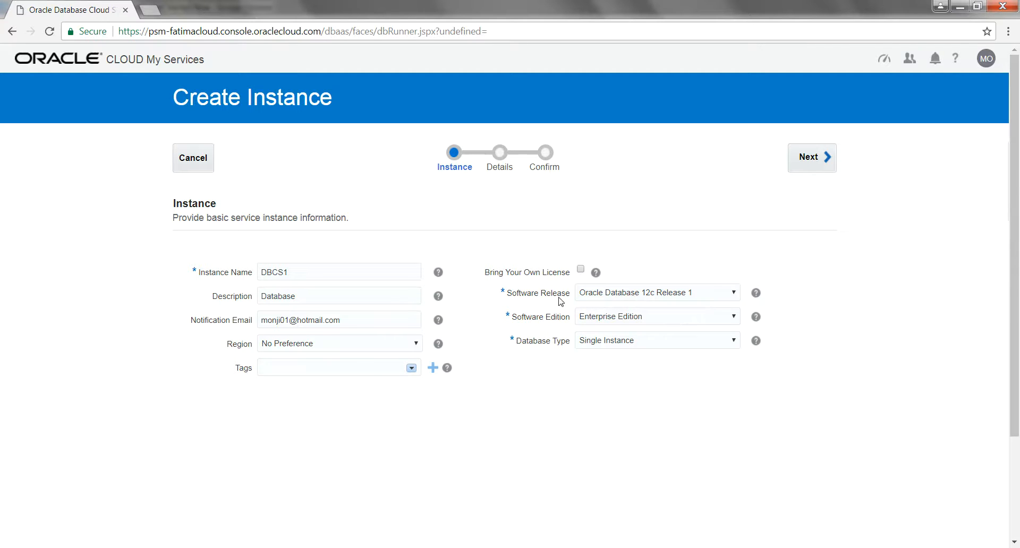
- Keep 12c Release 1, choose Enterprise Edition - Extreme Performance, and continue to Details
{"action": "left_click", "coordinate": [654, 296]}
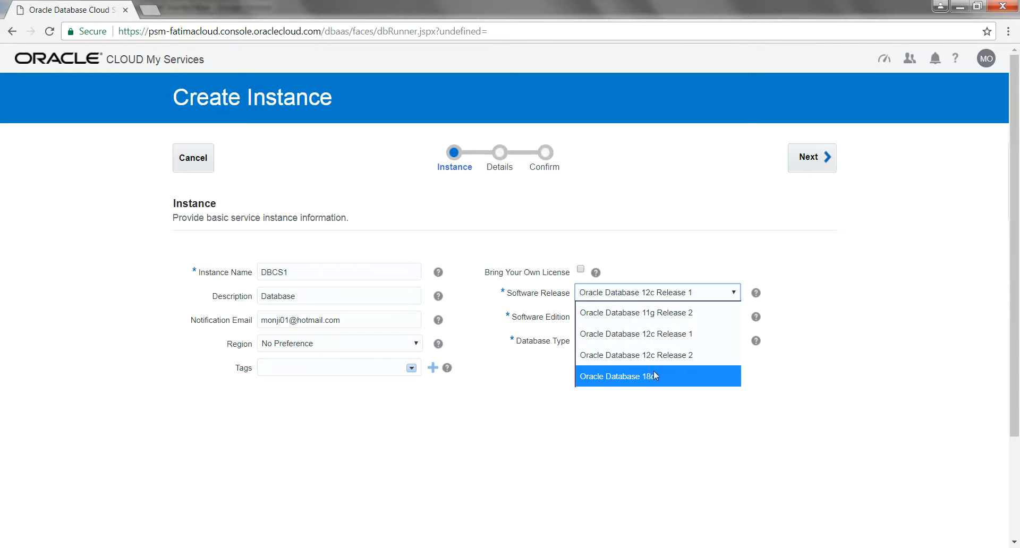
{"action": "left_click", "coordinate": [702, 222]}
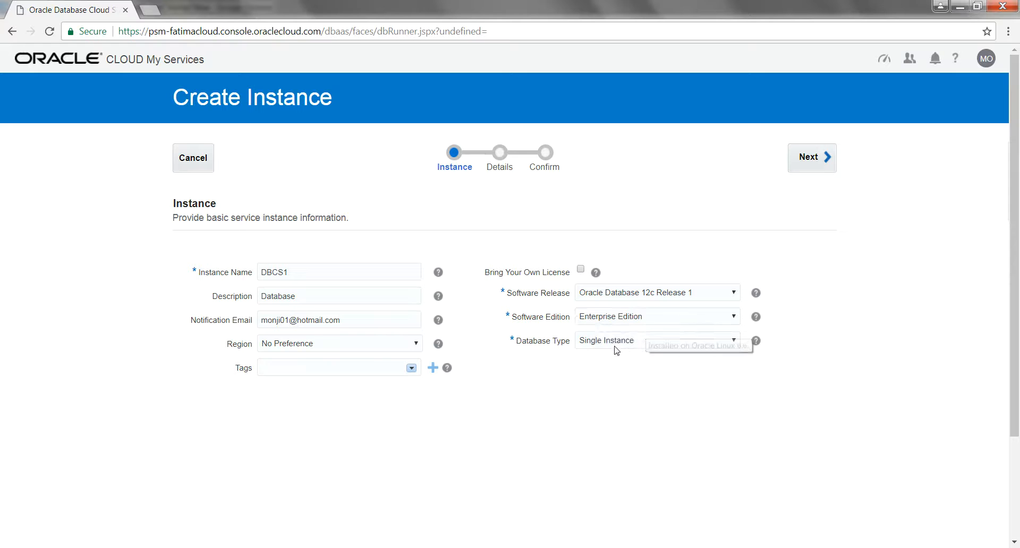
{"action": "left_click", "coordinate": [623, 318]}
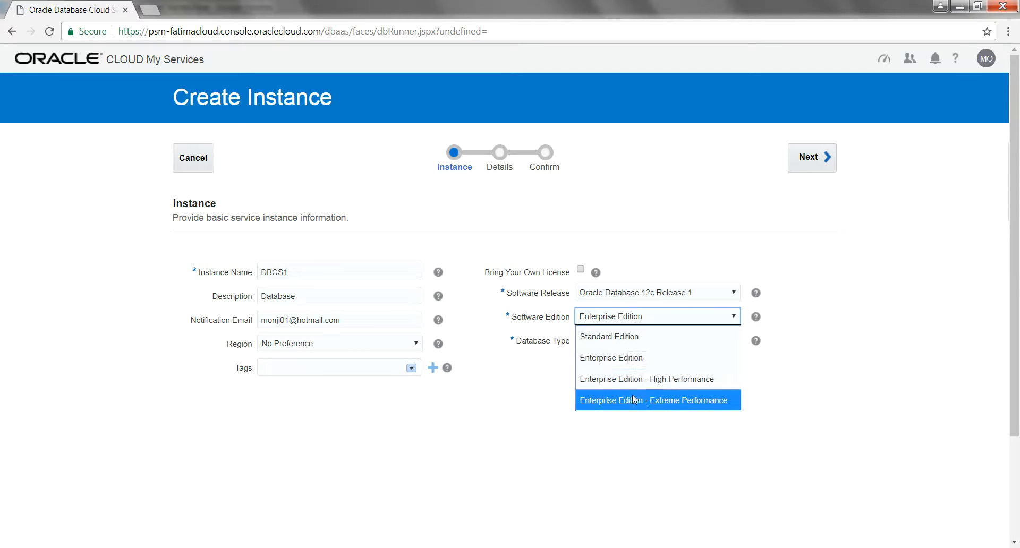
{"action": "left_click", "coordinate": [666, 402]}
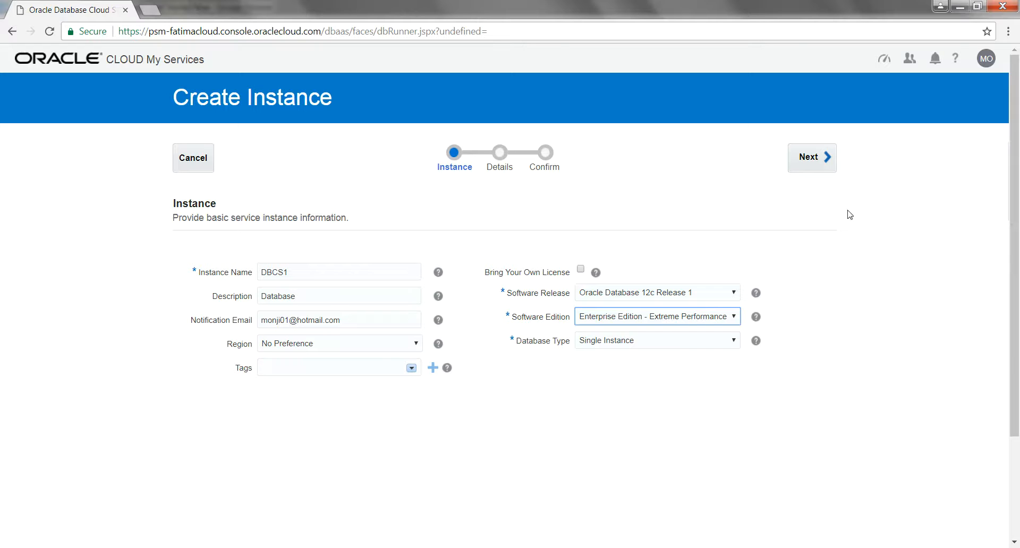
{"action": "left_click", "coordinate": [819, 159]}
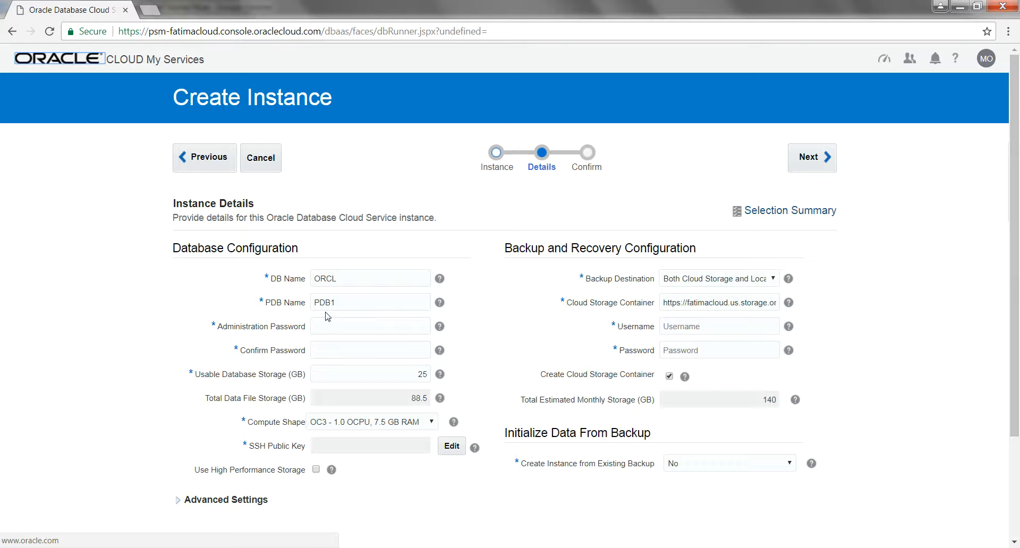
- Focus the Administration Password field on the Details step, then bring up the Start menu
{"action": "left_click", "coordinate": [338, 326]}
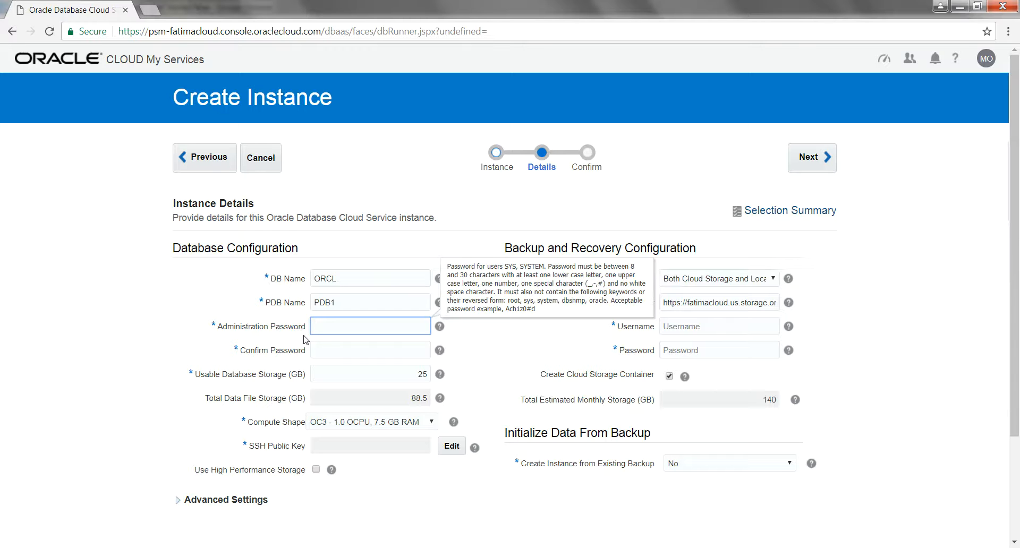
{"action": "left_click", "coordinate": [15, 547]}
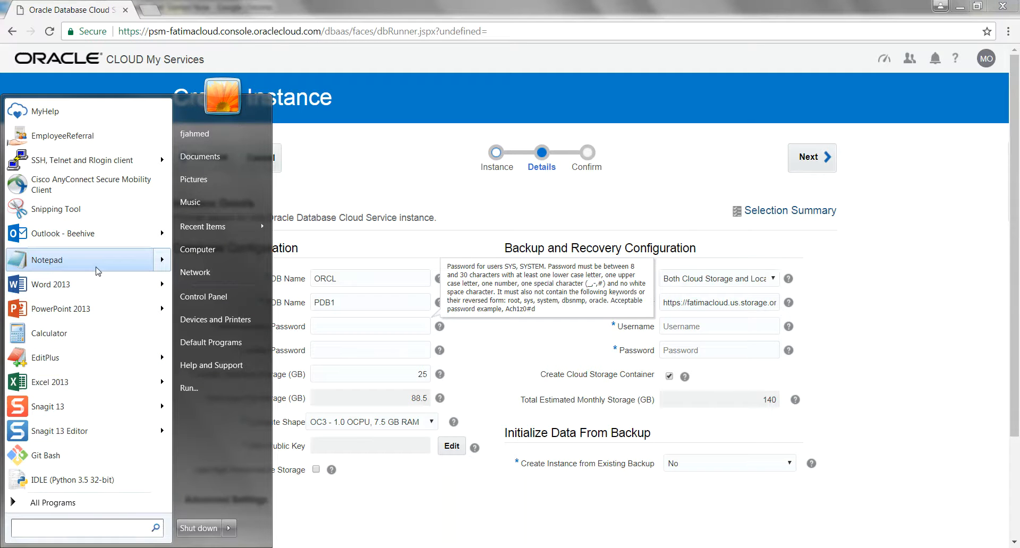
- Write the admin password in Notepad and copy it
{"action": "left_click", "coordinate": [97, 271]}
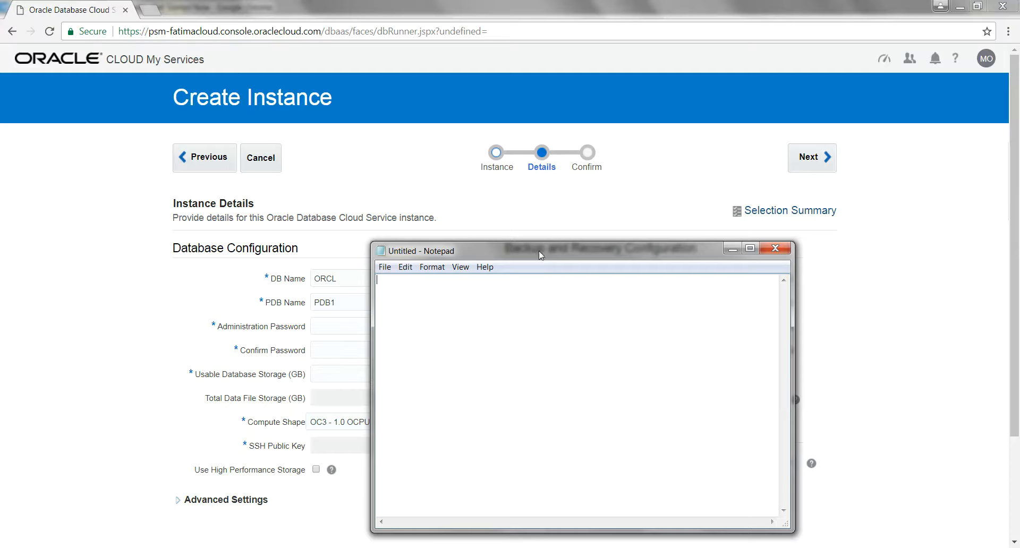
{"action": "left_click_drag", "start_coordinate": [540, 255], "coordinate": [695, 197]}
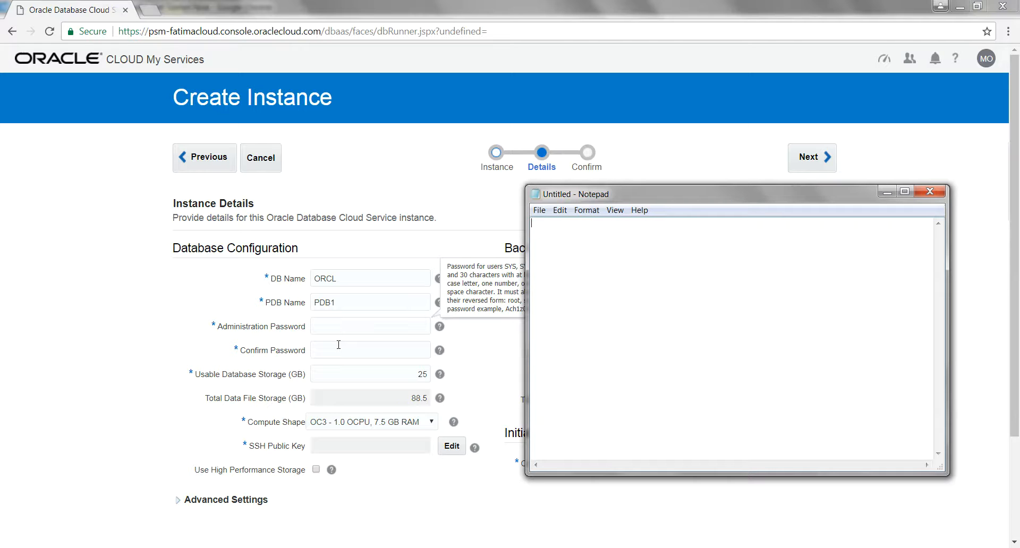
{"action": "left_click_drag", "start_coordinate": [586, 223], "coordinate": [523, 231]}
{"action": "right_click", "coordinate": [564, 225]}
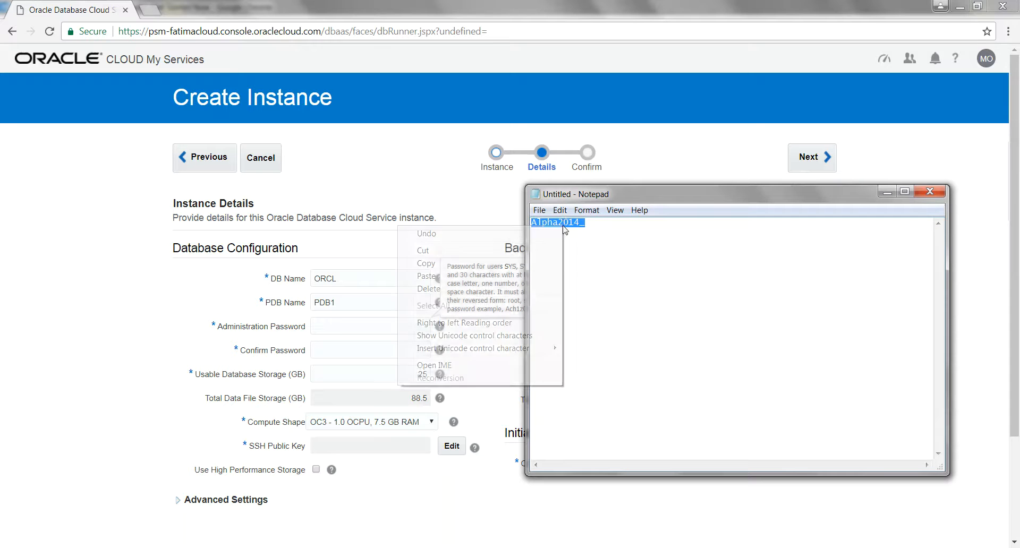
{"action": "left_click", "coordinate": [433, 264]}
- Paste the copied password into both Administration Password and Confirm Password
{"action": "left_click", "coordinate": [346, 327]}
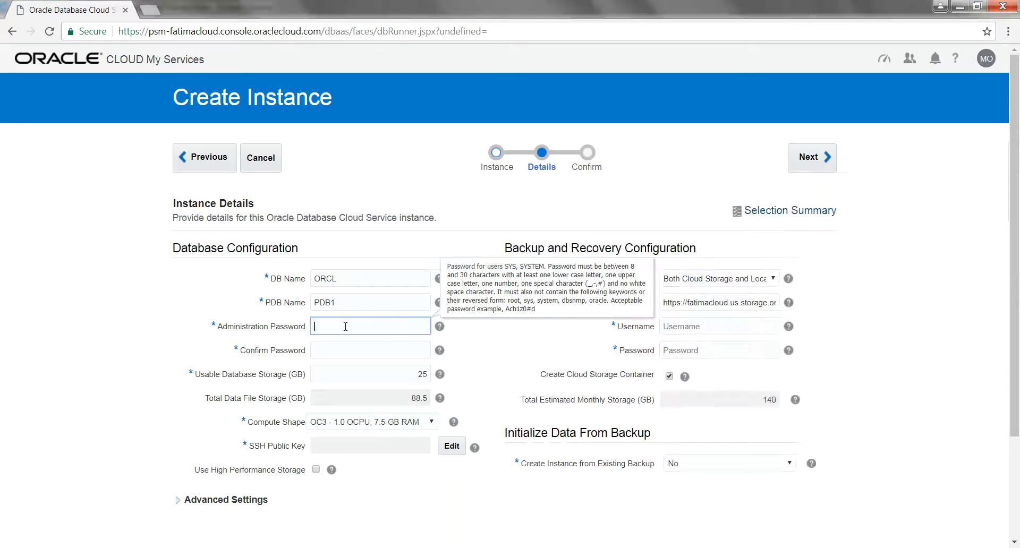
{"action": "right_click", "coordinate": [345, 326]}
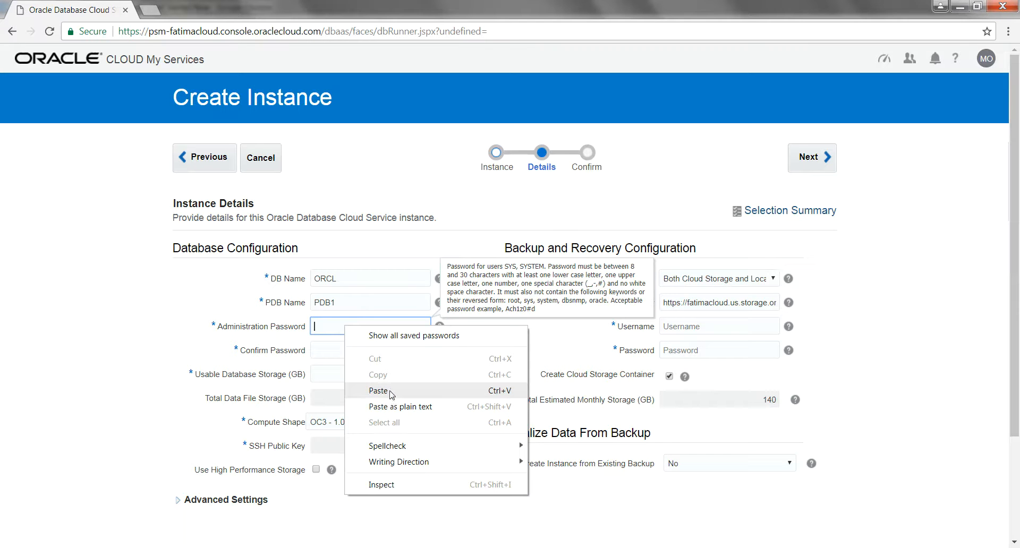
{"action": "left_click", "coordinate": [390, 393]}
{"action": "left_click", "coordinate": [334, 352]}
{"action": "right_click", "coordinate": [334, 352]}
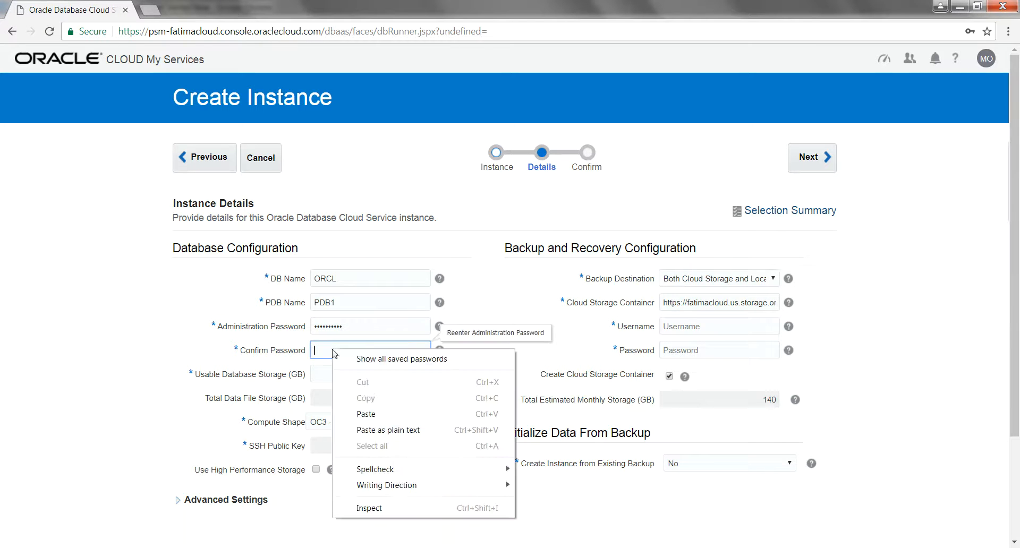
{"action": "left_click", "coordinate": [368, 414]}
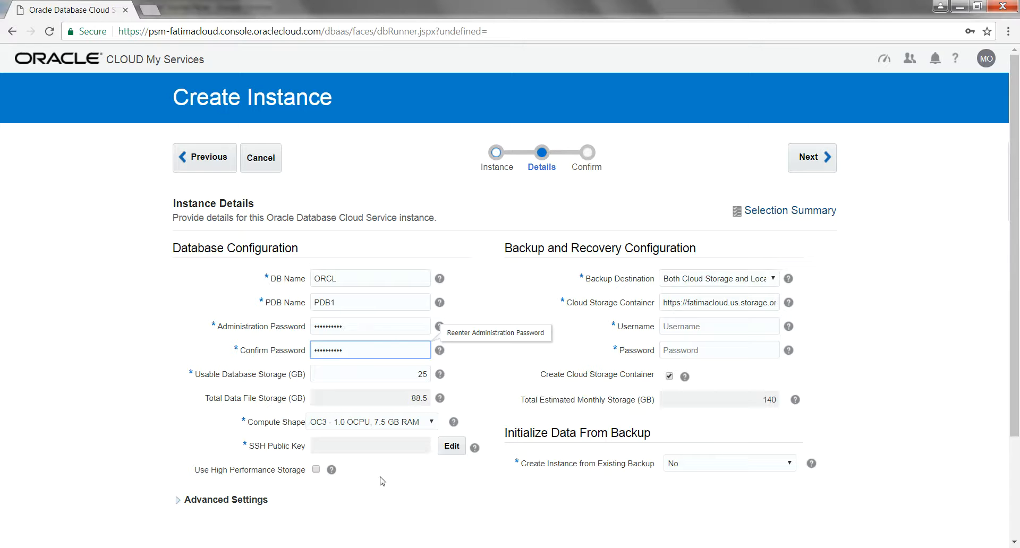
- Load Workshop_Public_Key.txt from My Documents as the SSH public key, declining Chrome's password save
{"action": "left_click", "coordinate": [452, 448]}
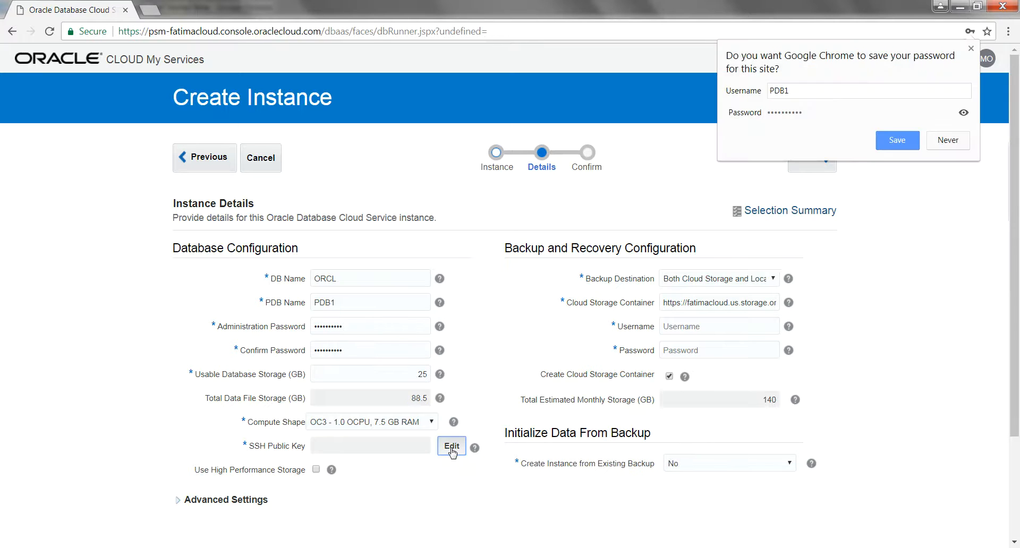
{"action": "left_click", "coordinate": [948, 140]}
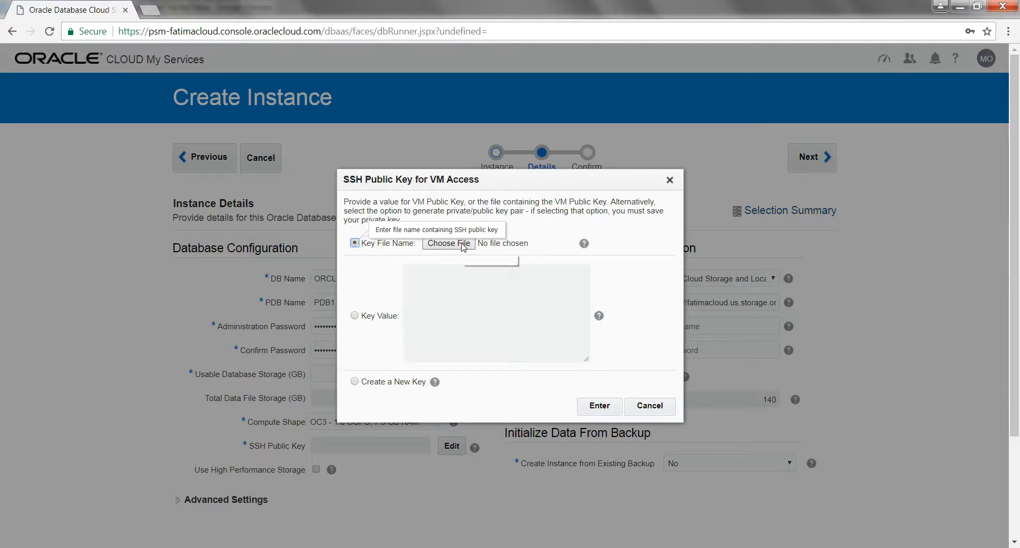
{"action": "left_click", "coordinate": [461, 243]}
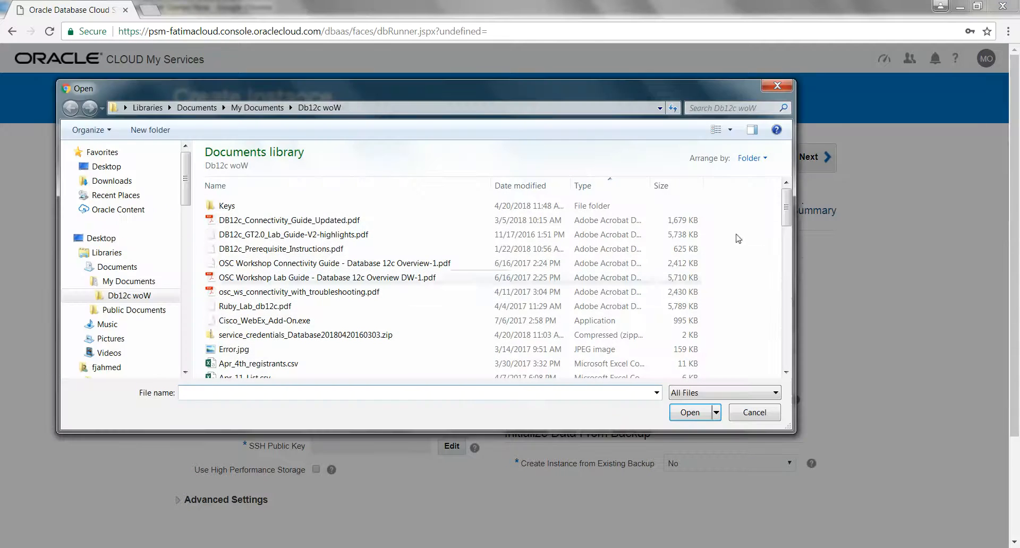
{"action": "left_click_drag", "start_coordinate": [787, 208], "coordinate": [787, 348]}
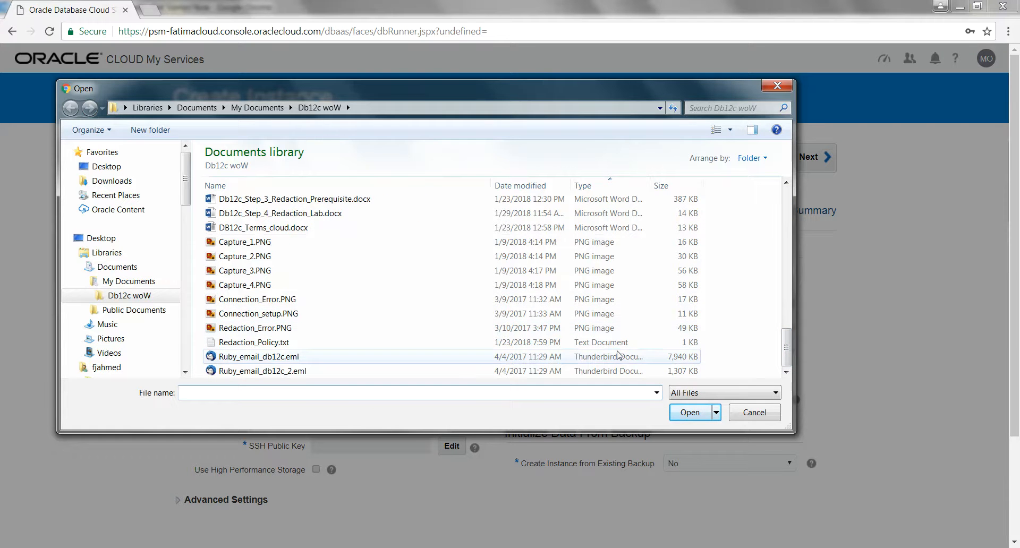
{"action": "left_click", "coordinate": [267, 108]}
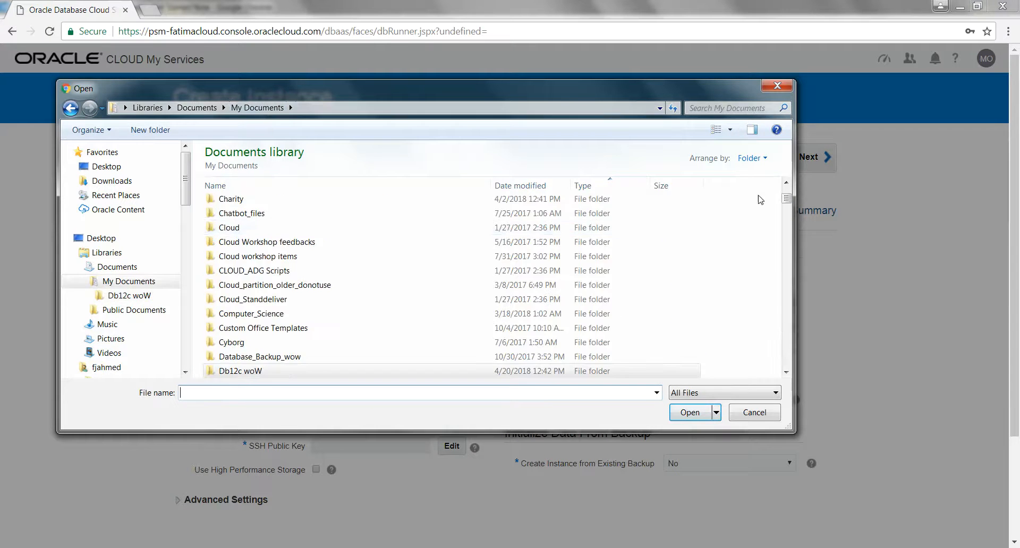
{"action": "left_click_drag", "start_coordinate": [787, 200], "coordinate": [789, 374]}
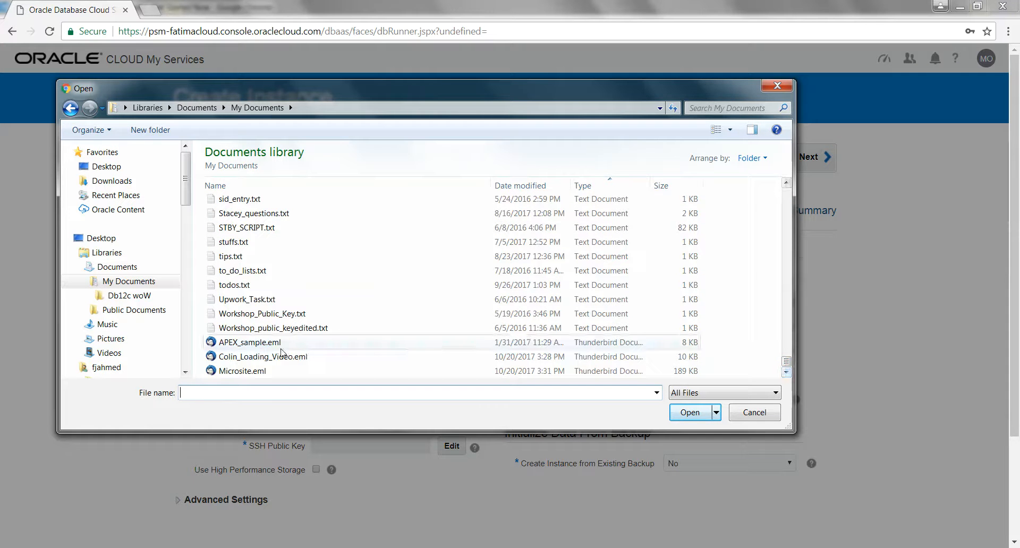
{"action": "double_click", "coordinate": [277, 314]}
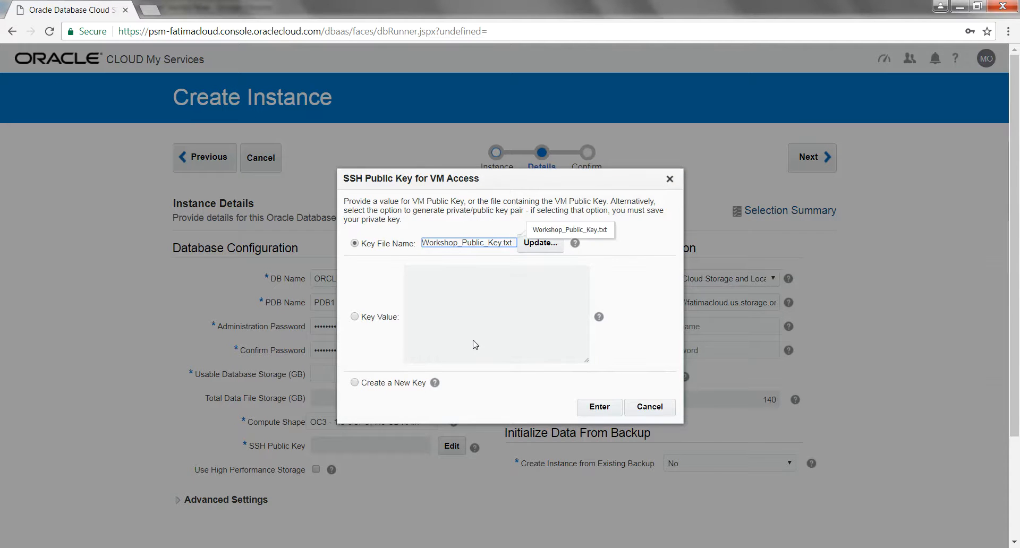
{"action": "left_click", "coordinate": [600, 408]}
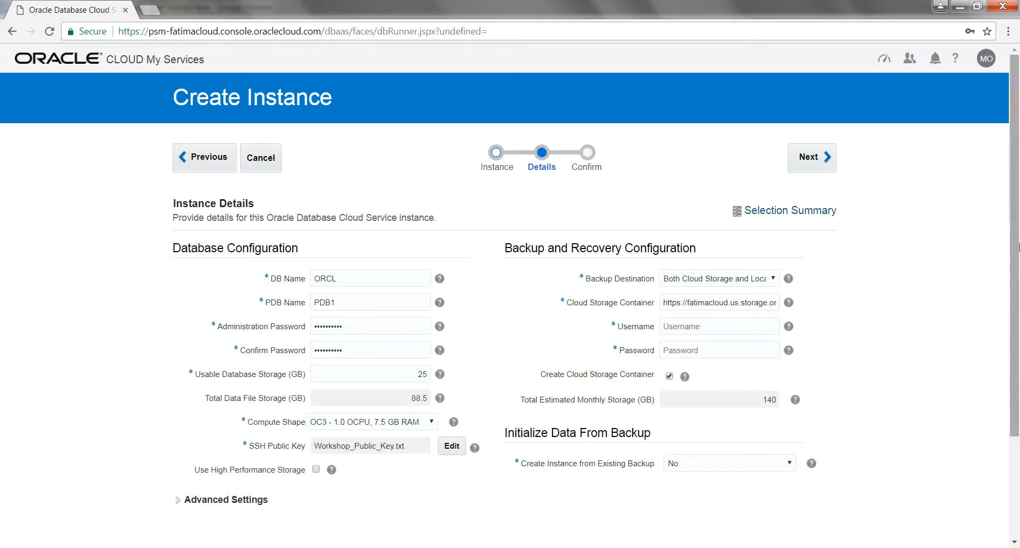
- Set Backup Destination to None and advance to the Confirm step
{"action": "left_click_drag", "start_coordinate": [1019, 247], "coordinate": [1019, 326]}
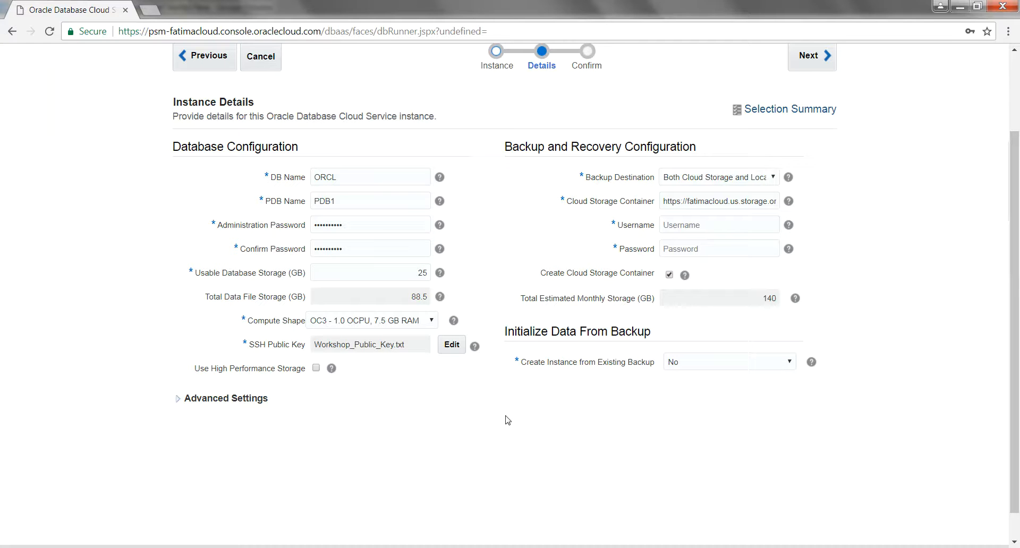
{"action": "left_click", "coordinate": [725, 183]}
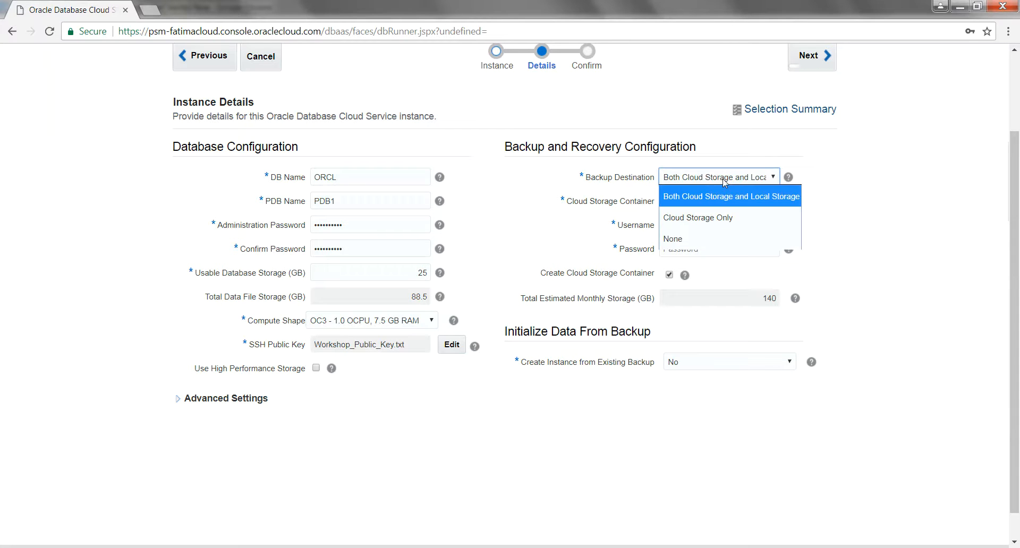
{"action": "left_click", "coordinate": [704, 238]}
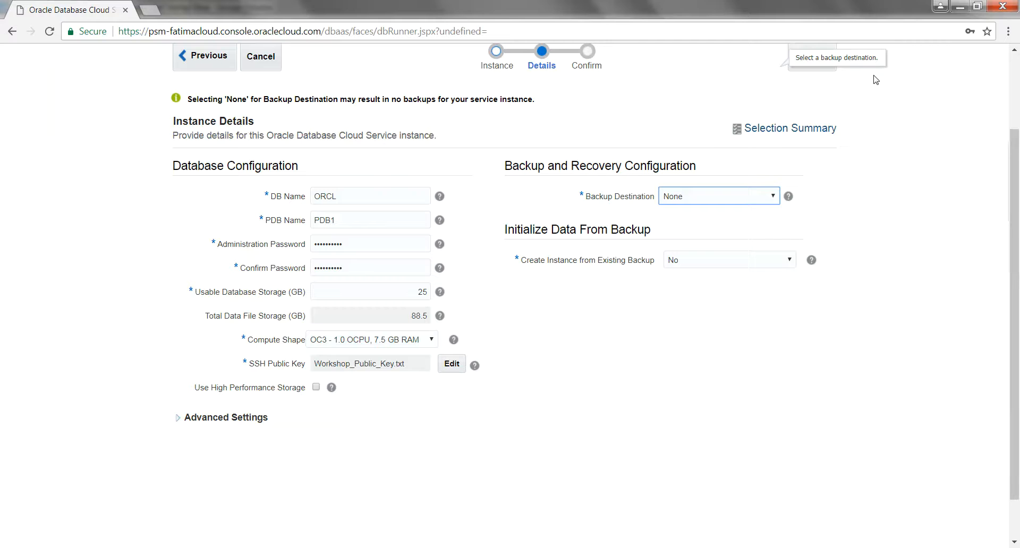
{"action": "left_click_drag", "start_coordinate": [1016, 181], "coordinate": [1018, 107]}
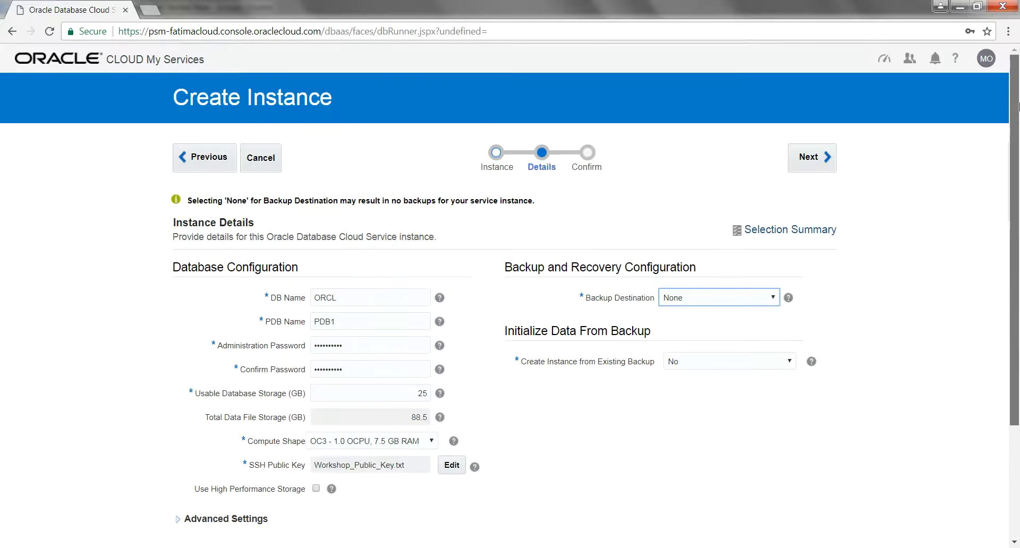
{"action": "left_click", "coordinate": [825, 160]}
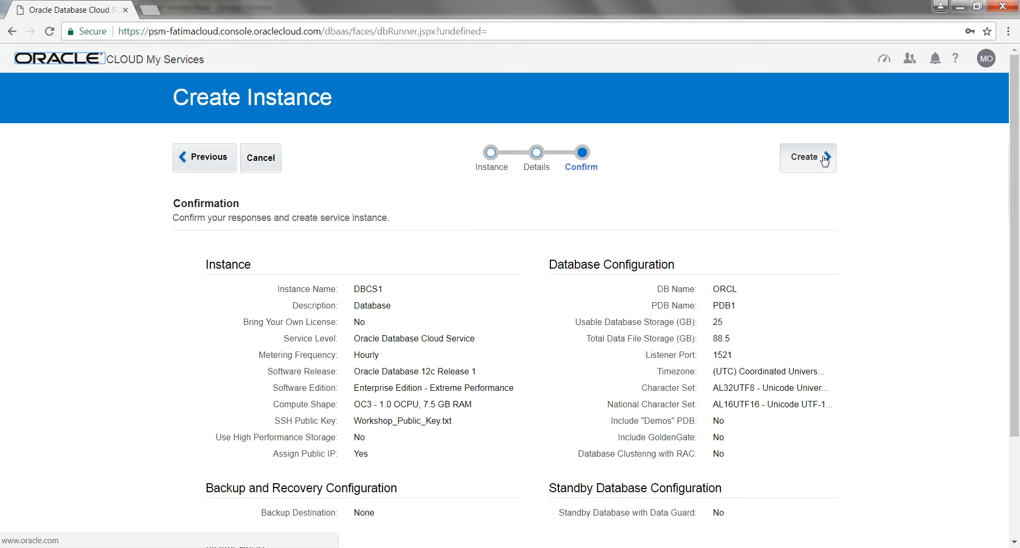
- Create the DBCS1 instance and verify the Instances list shows it as Creating instance
{"action": "left_click_drag", "start_coordinate": [1016, 159], "coordinate": [1017, 112]}
{"action": "left_click", "coordinate": [809, 157]}
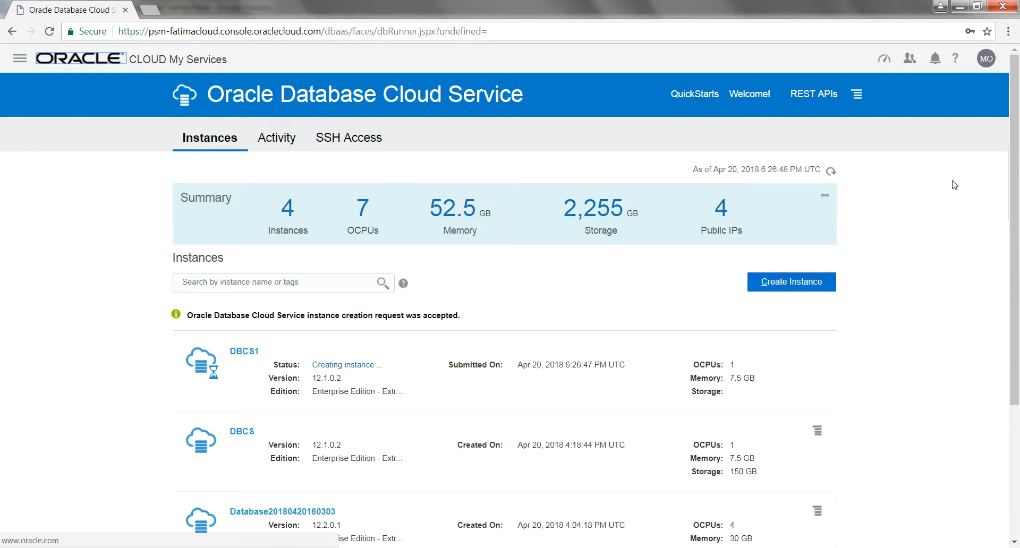
{"action": "left_click_drag", "start_coordinate": [1018, 164], "coordinate": [1017, 248]}
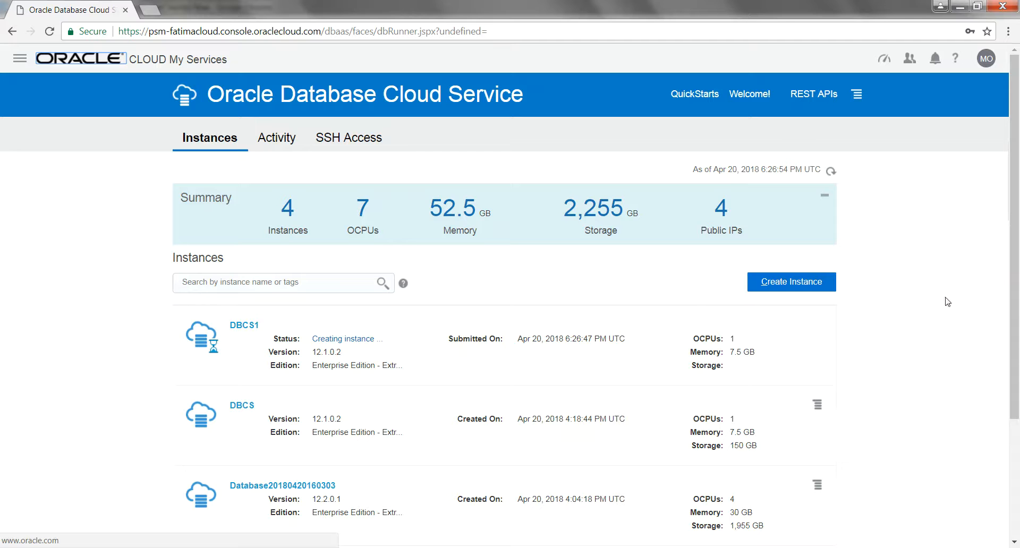
{"action": "left_click_drag", "start_coordinate": [1017, 273], "coordinate": [1017, 352]}
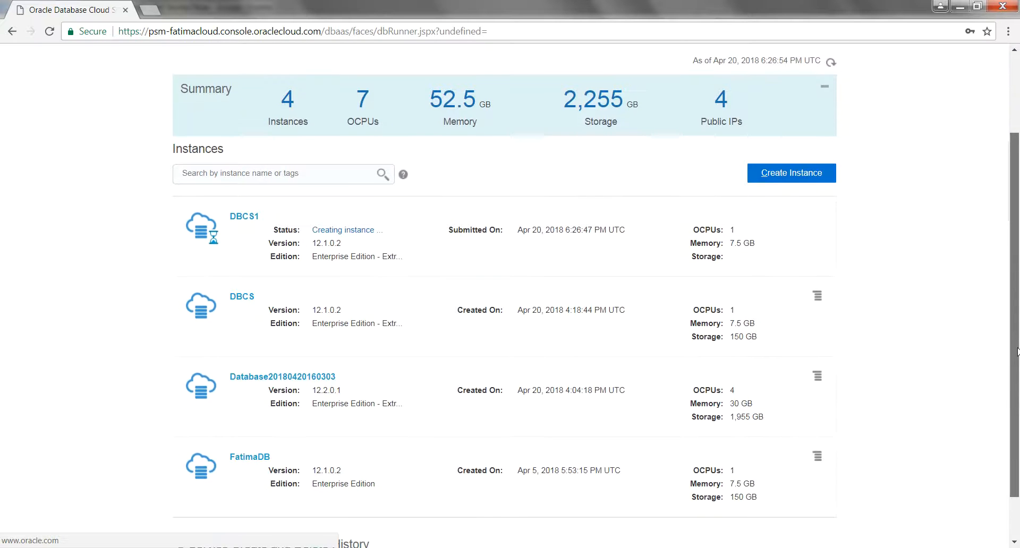